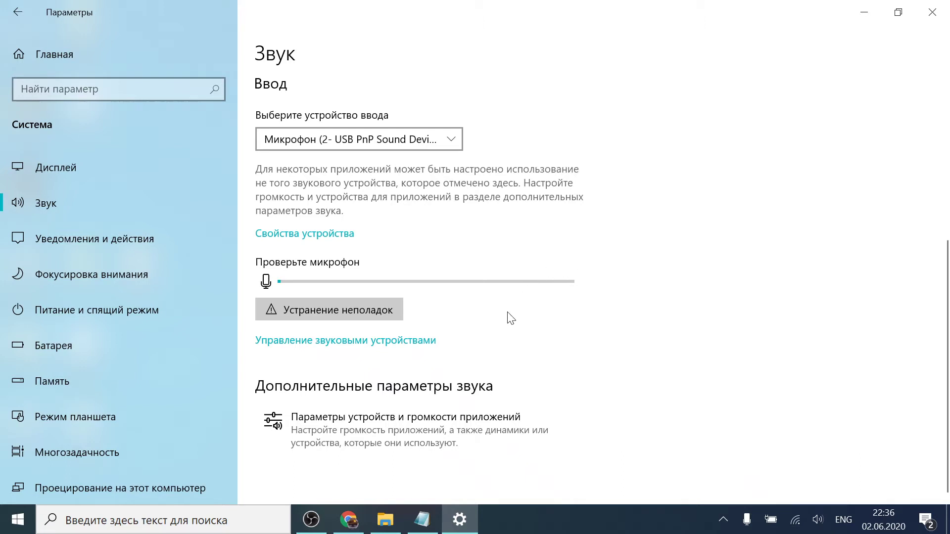
- Run the input troubleshooter on the default microphone, 2- USB PnP Sound Device, and close it along with the Settings window
left_click(324, 307)
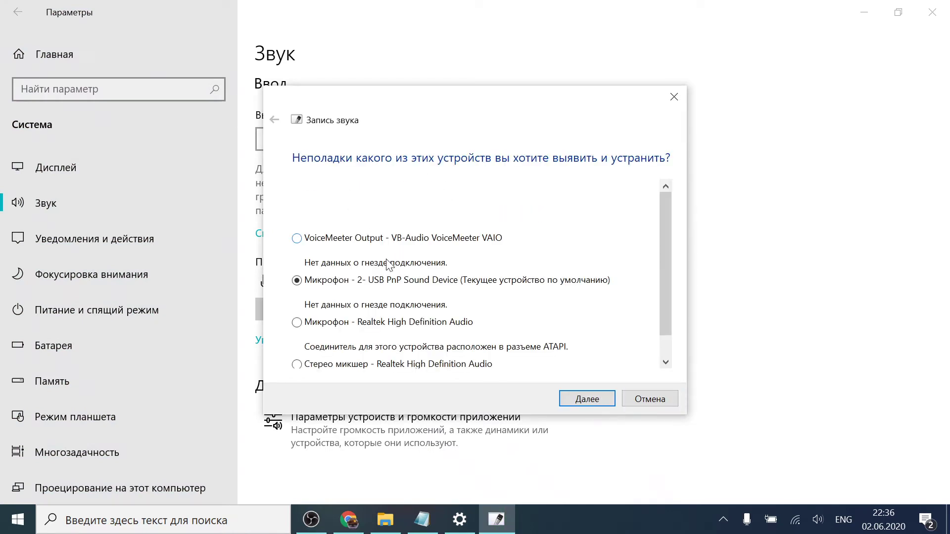
scroll(405, 271, "down", 1)
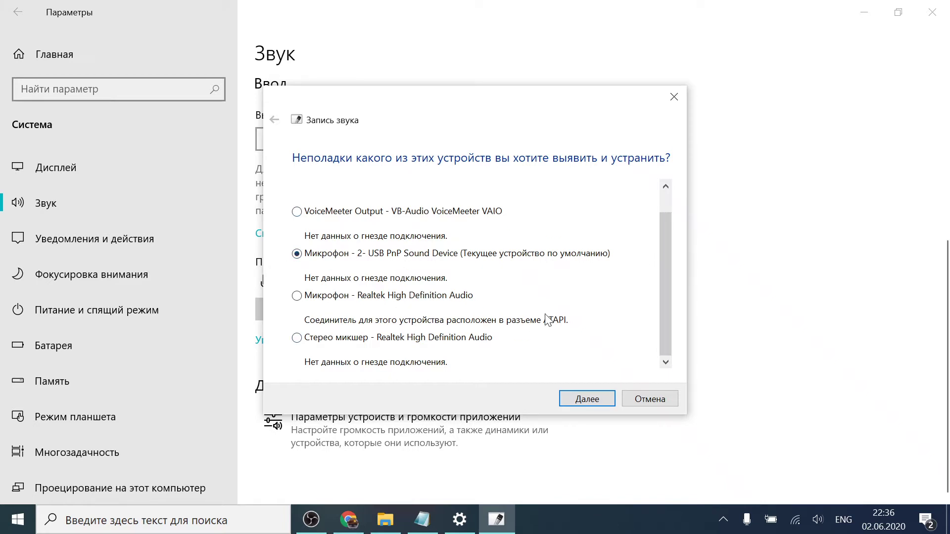
left_click(584, 404)
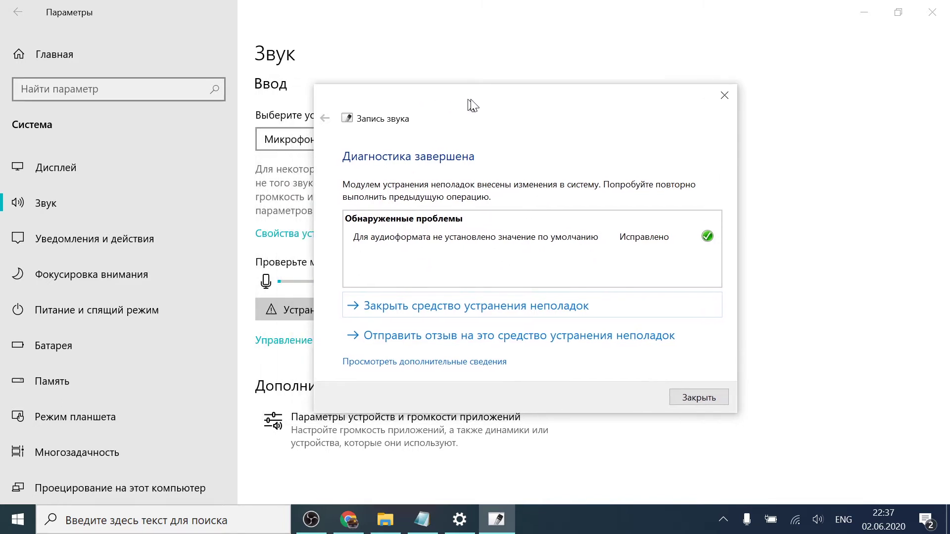
left_click(625, 391)
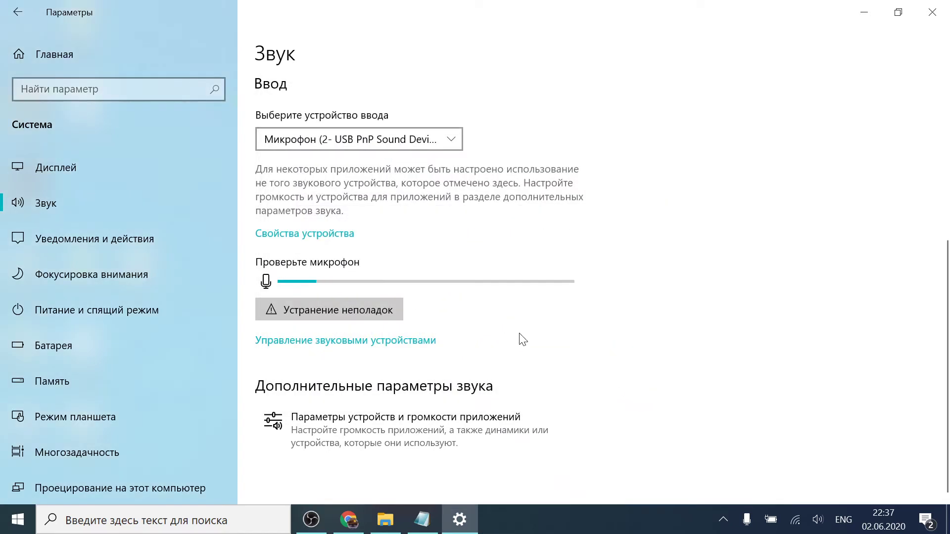
left_click(941, 16)
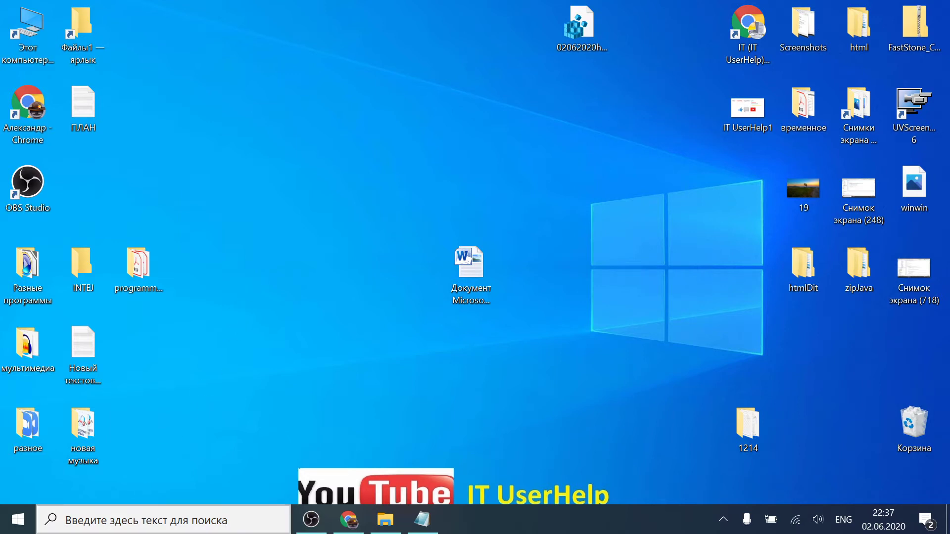
- Search Windows for "панель управления" with the Russian input language and open the Control Panel
left_click(130, 516)
type("gfy")
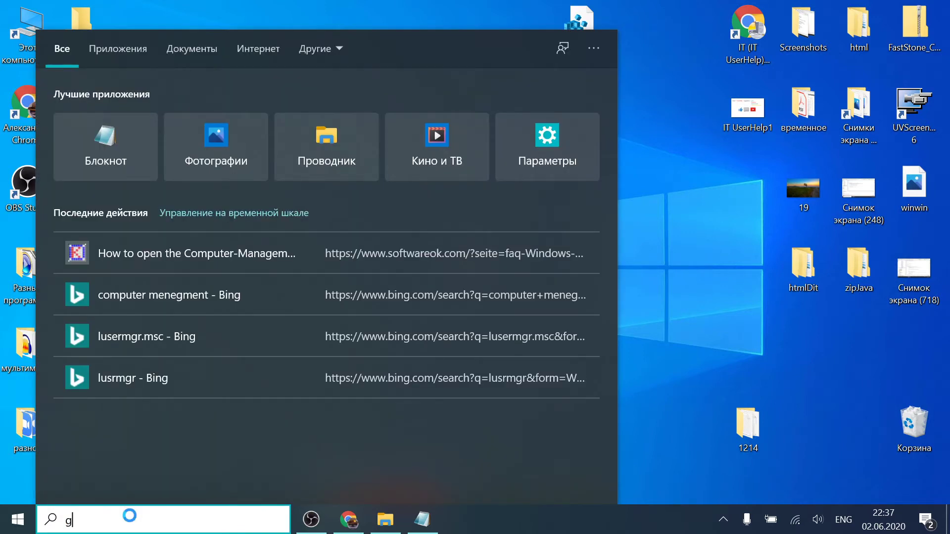
key("BackSpace")
key("BackSpace")
key("BackSpace")
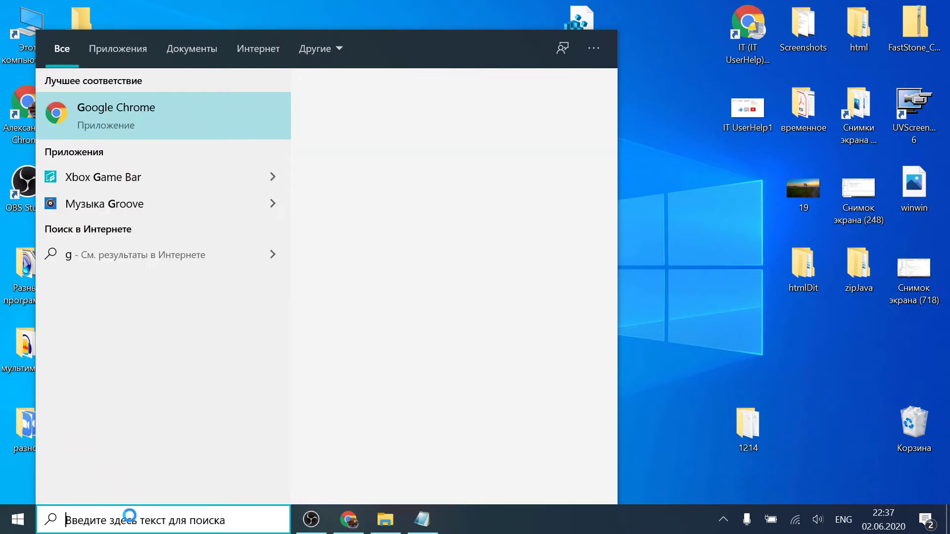
key("alt+shift")
type("пане")
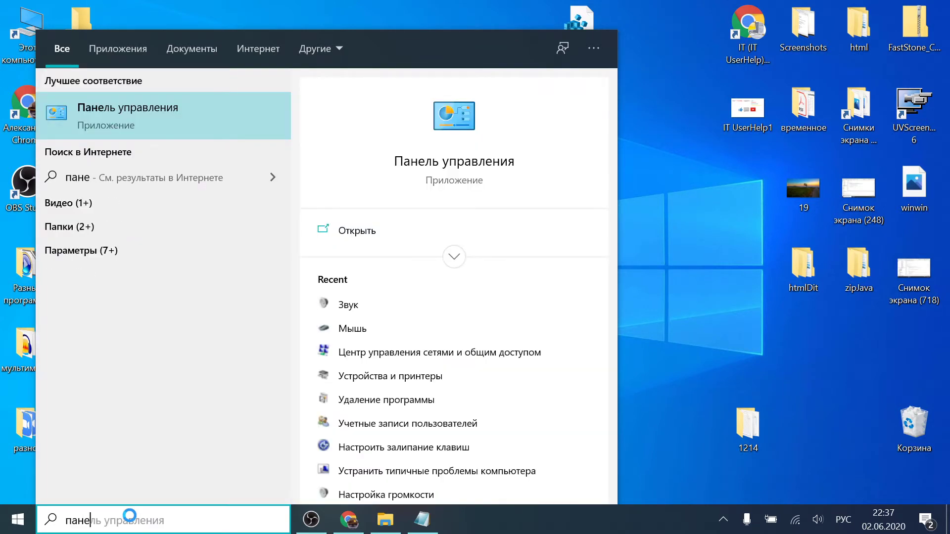
type("ль уп")
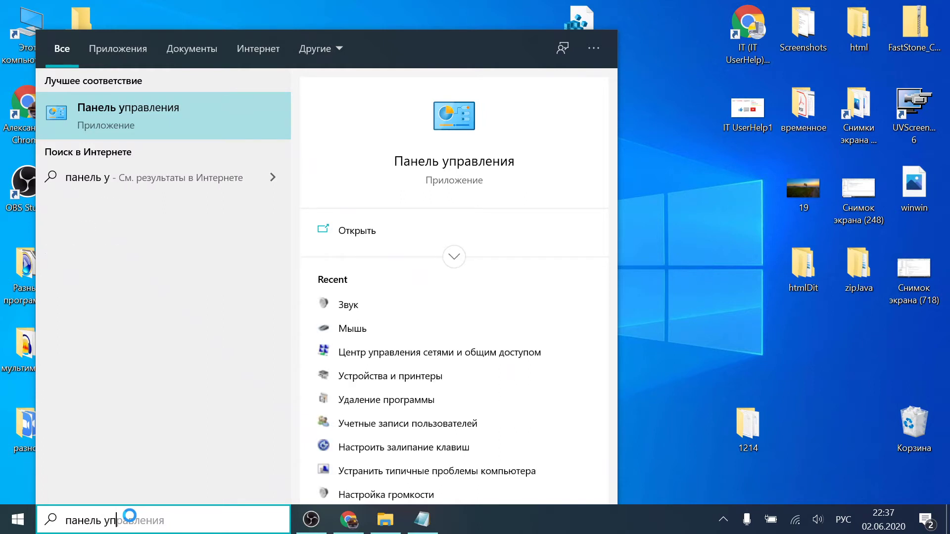
type("равления")
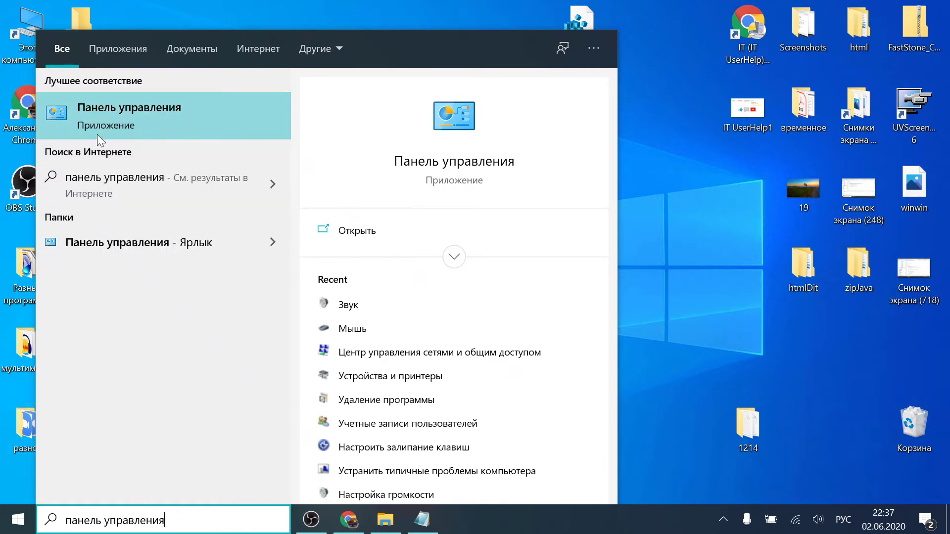
left_click(191, 106)
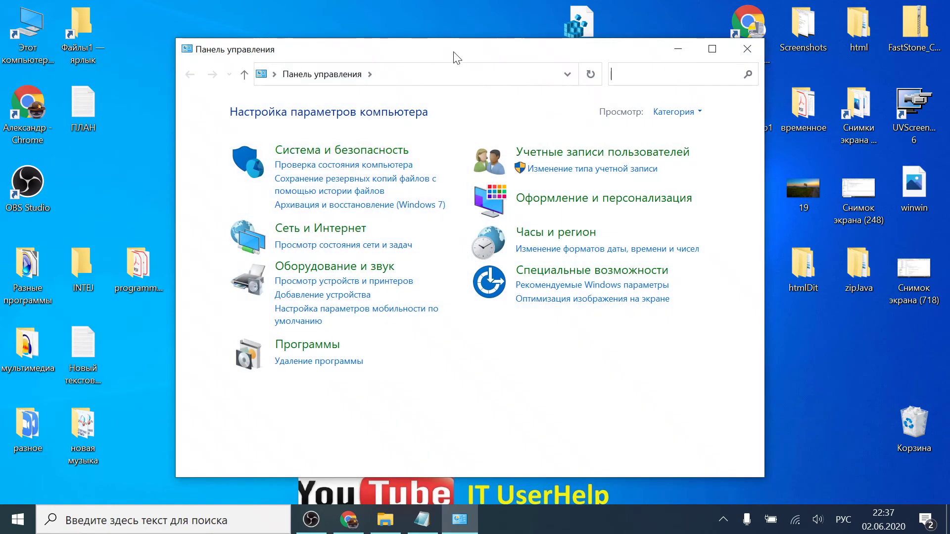
- Open the Sound settings under "Оборудование и звук" and show the list of recording devices
left_click_drag(454, 54, 482, 46)
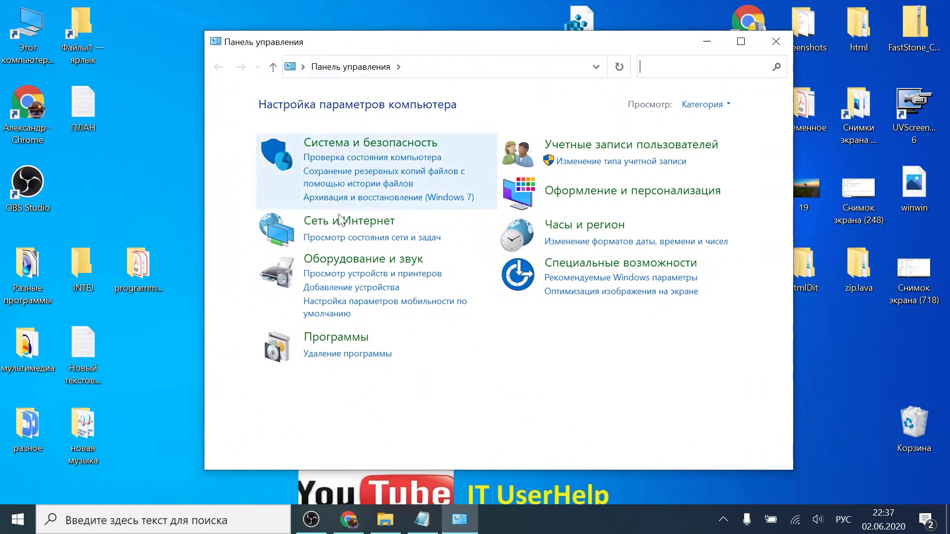
left_click(356, 257)
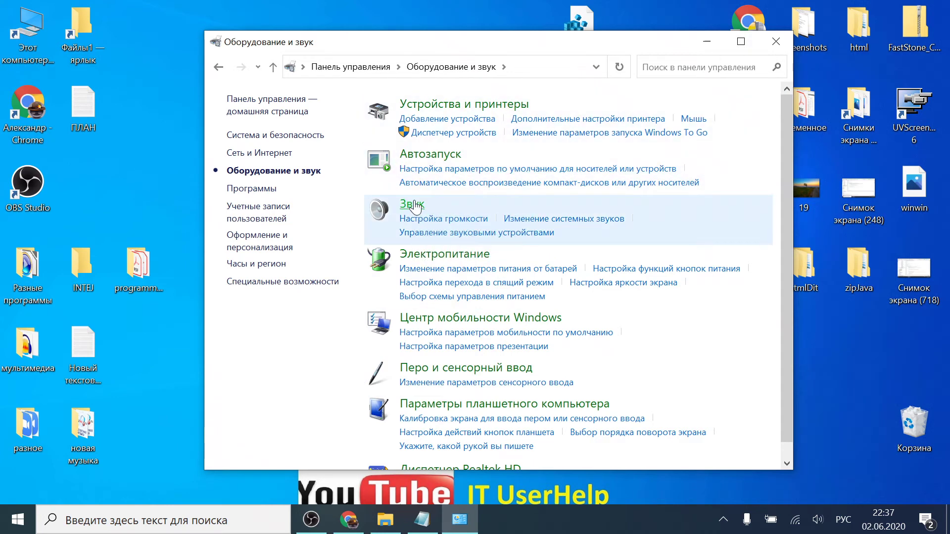
left_click(412, 204)
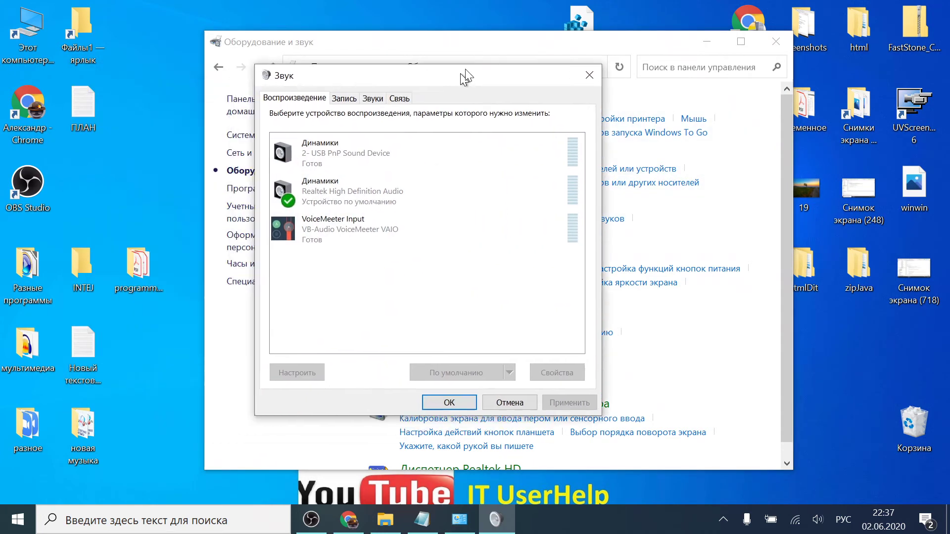
left_click_drag(466, 77, 471, 59)
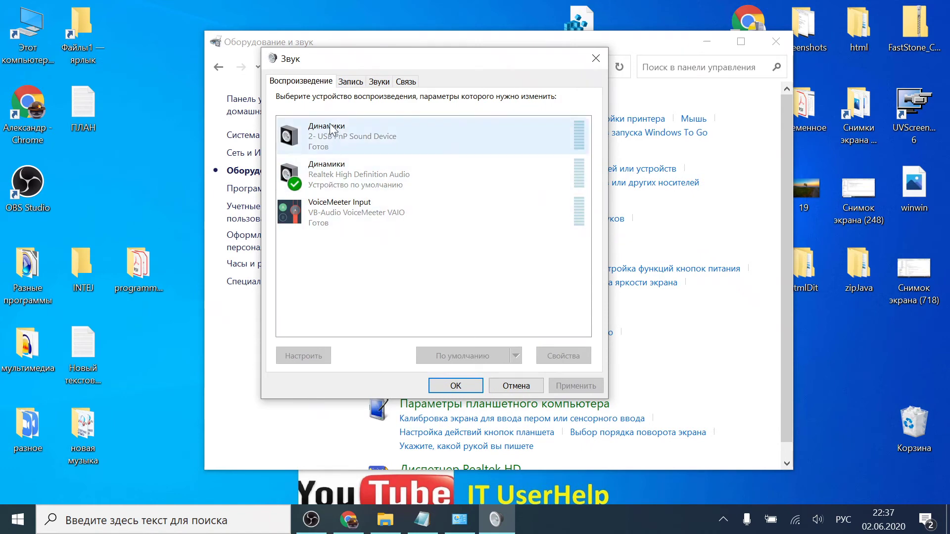
left_click(349, 82)
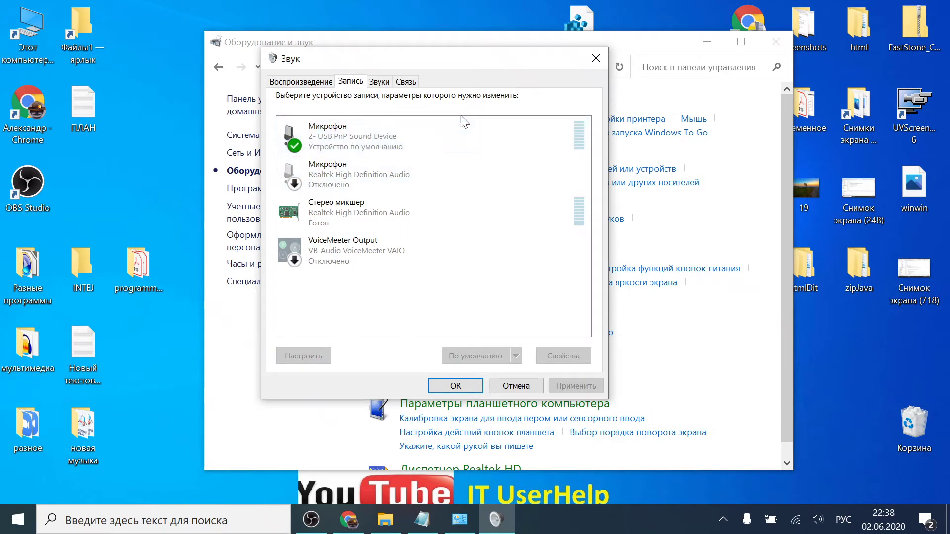
- Review the listening, special and level settings in the default USB microphone's properties, and close the properties
right_click(424, 126)
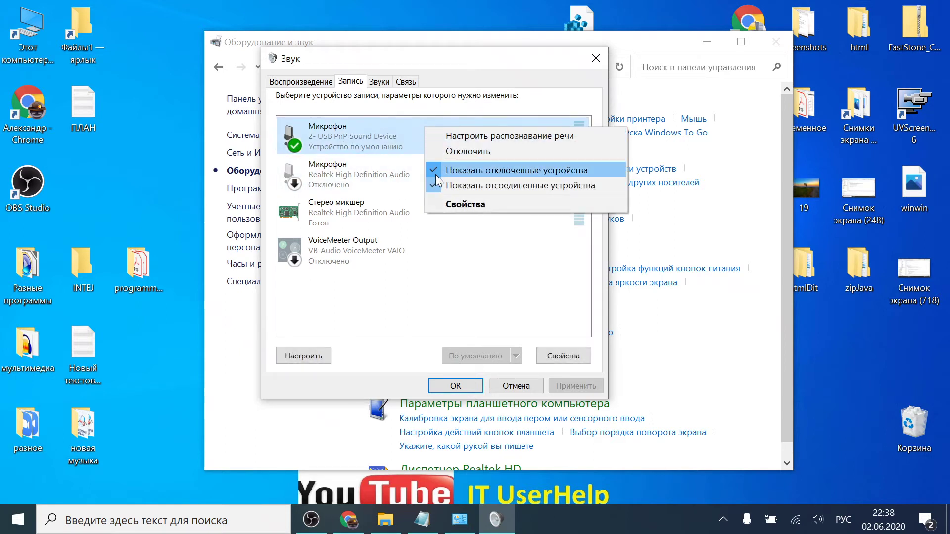
left_click(446, 203)
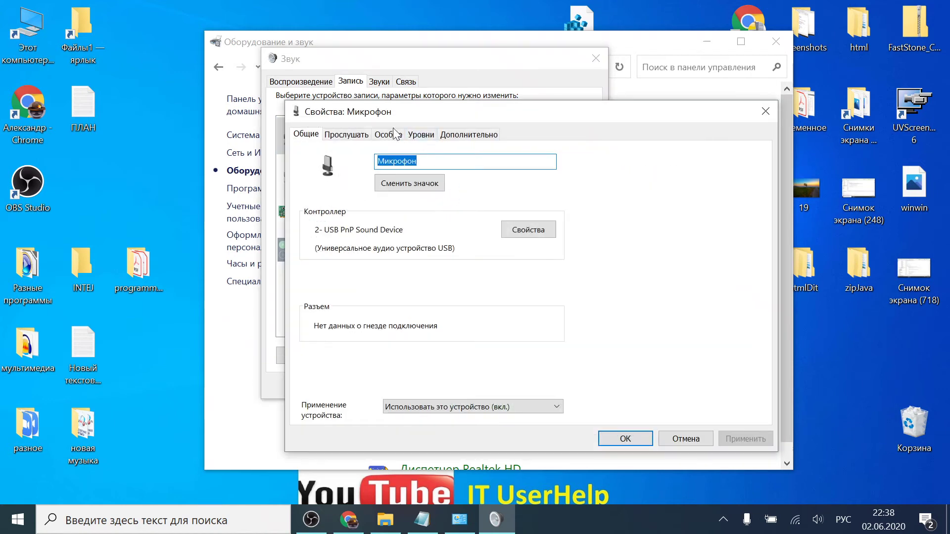
left_click_drag(557, 113, 340, 62)
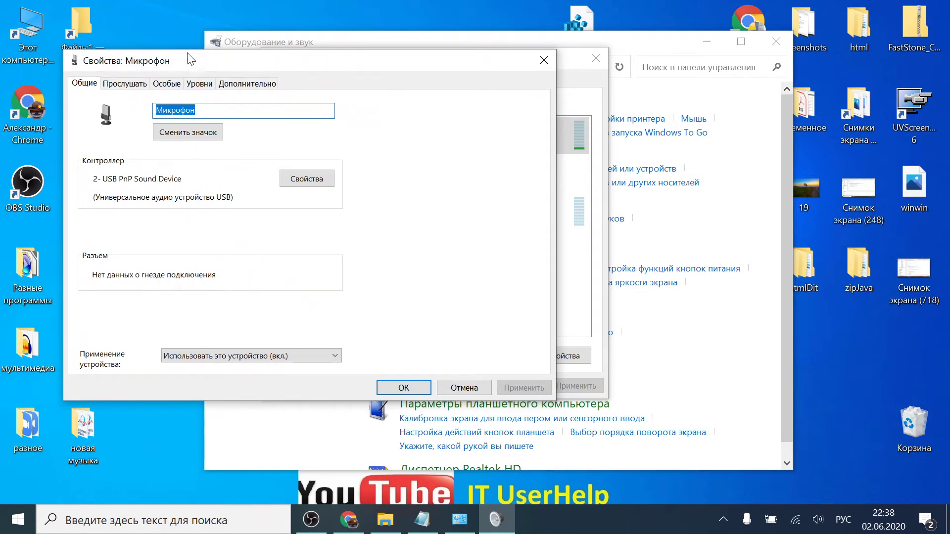
left_click(118, 88)
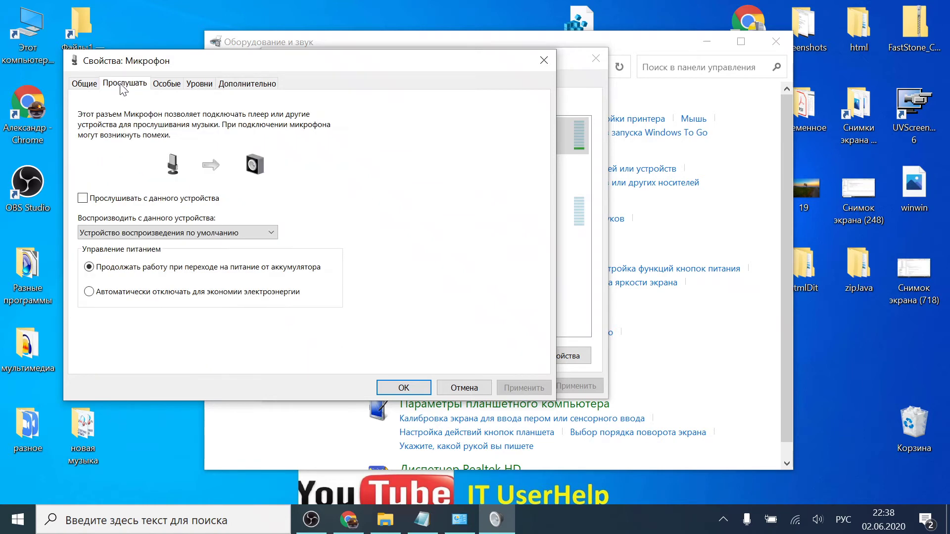
left_click(170, 89)
left_click(198, 84)
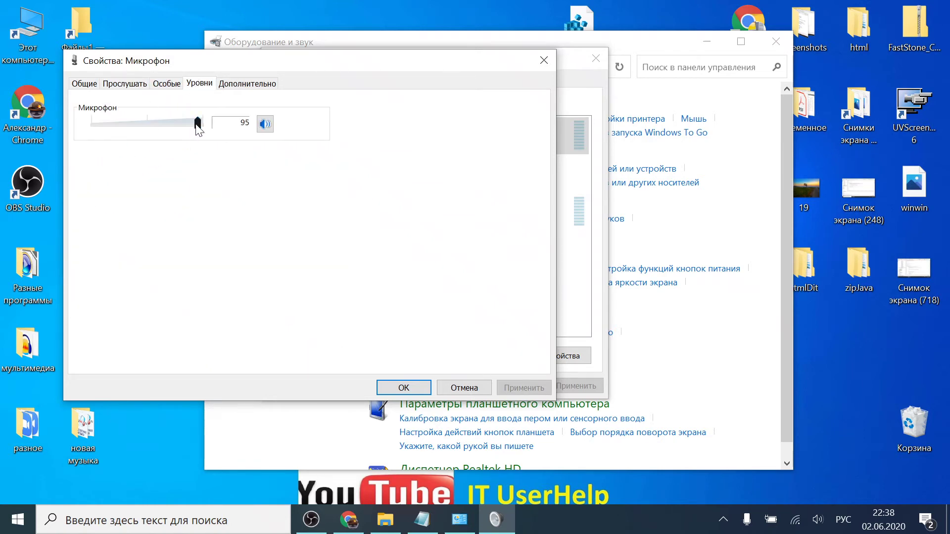
mouse_move(197, 123)
left_mouse_down()
mouse_move(108, 124)
mouse_move(198, 126)
left_mouse_up()
left_click(388, 384)
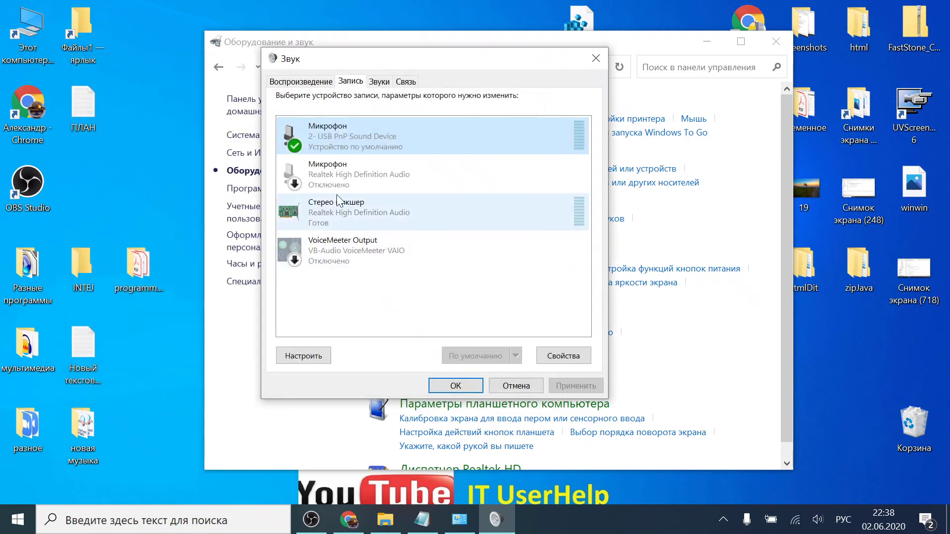
- Set the USB microphone's default format to "1 канал, 16 бит, 48000 Гц (Диск DVD)", apply it despite the device being in use, and close all sound windows
right_click(390, 134)
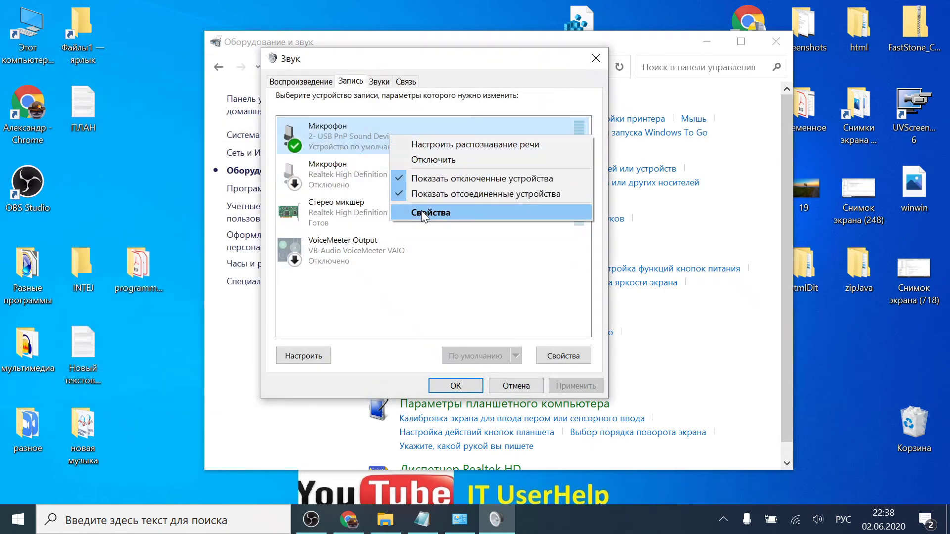
left_click(421, 212)
left_click(463, 135)
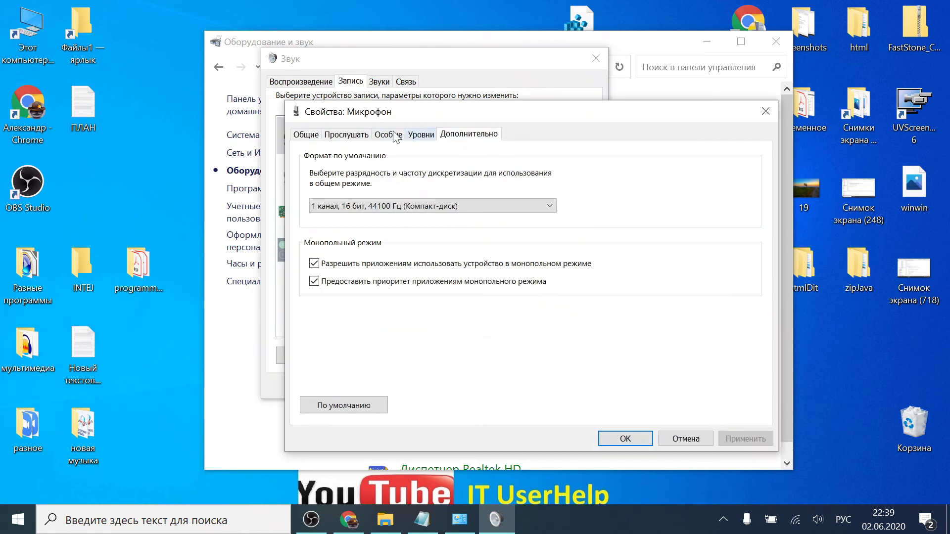
left_click_drag(510, 111, 245, 58)
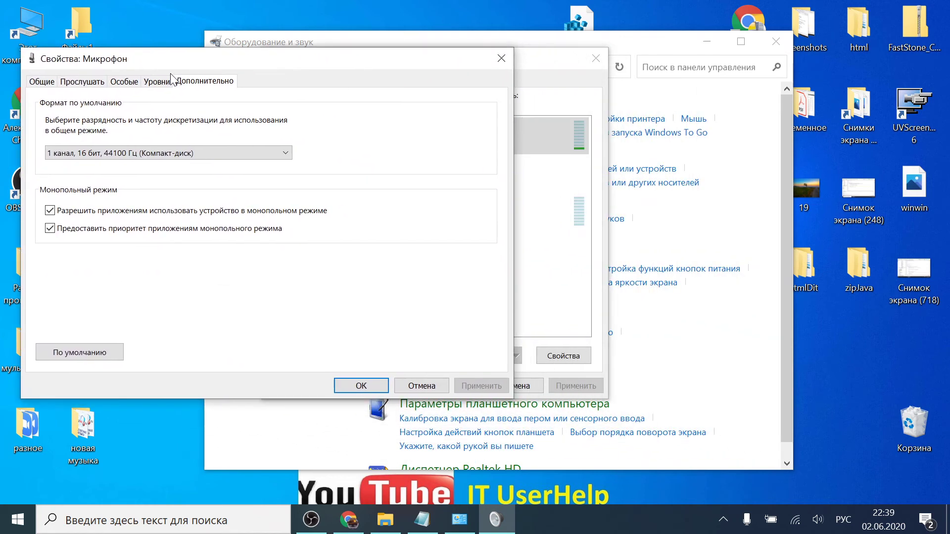
left_click(133, 155)
left_click(227, 153)
left_click_drag(284, 58, 364, 36)
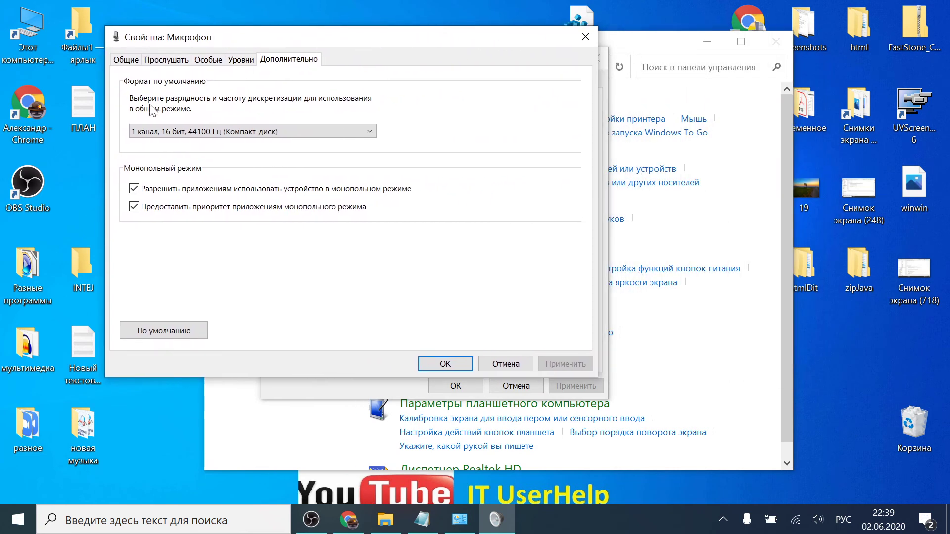
left_click(173, 131)
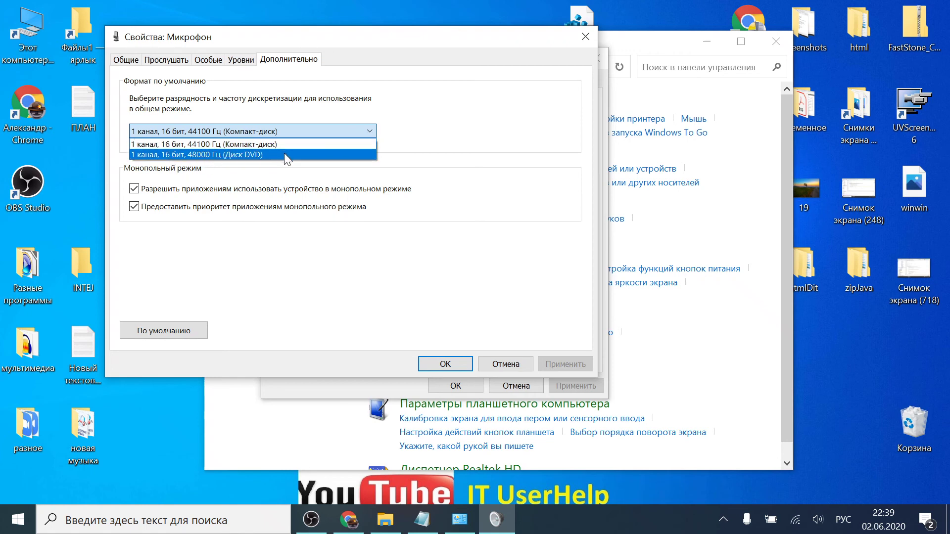
left_click(269, 155)
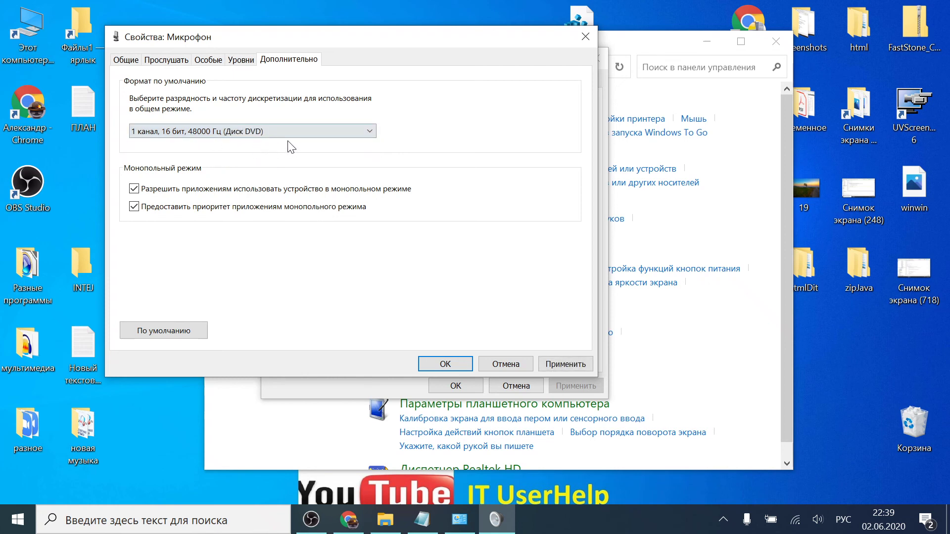
left_click(554, 366)
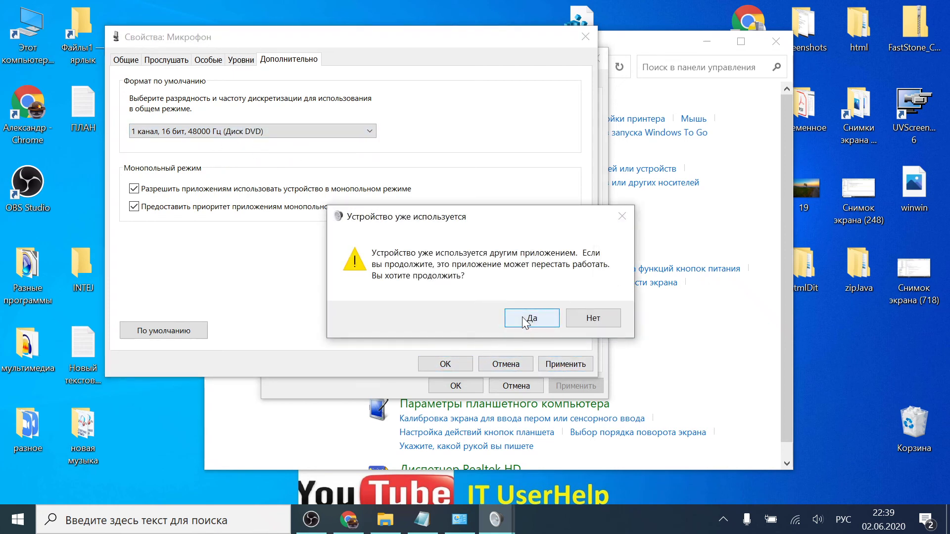
left_click(525, 322)
left_click(446, 364)
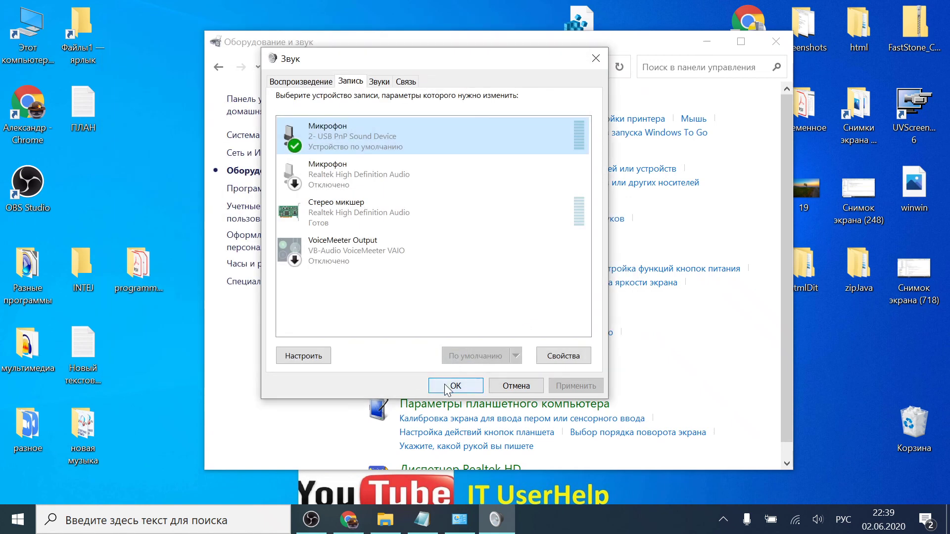
left_click(447, 386)
left_click(776, 42)
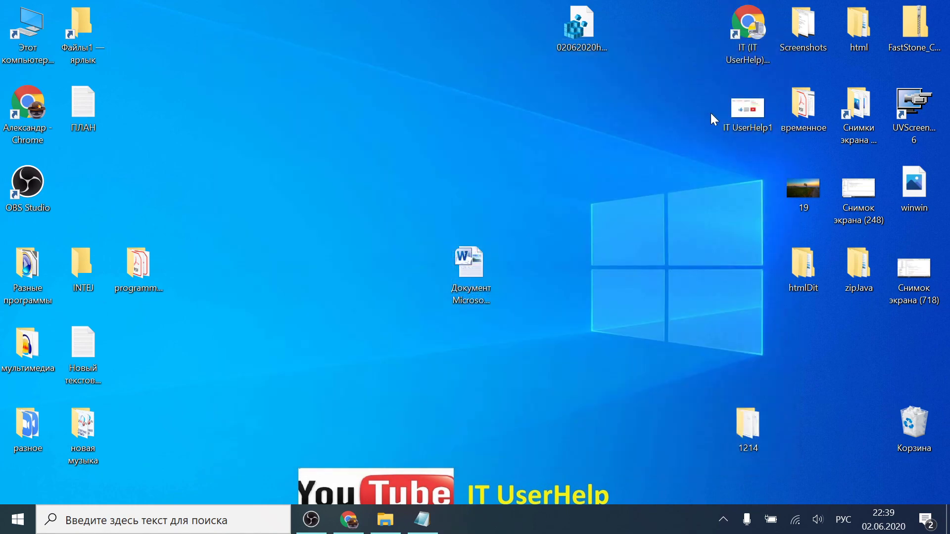
- Open the IT UserHelp1 image from the desktop in the photo viewer
double_click(730, 106)
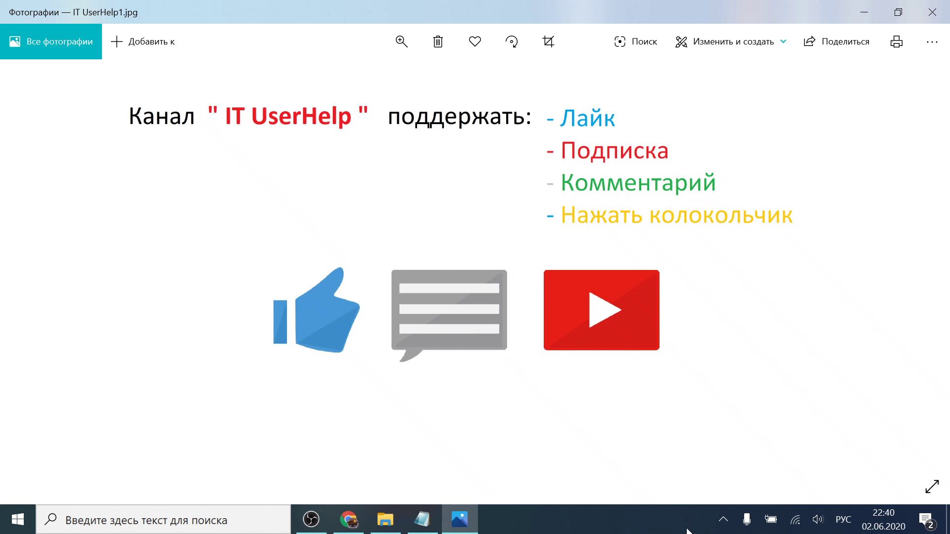
left_click(724, 520)
right_click(709, 490)
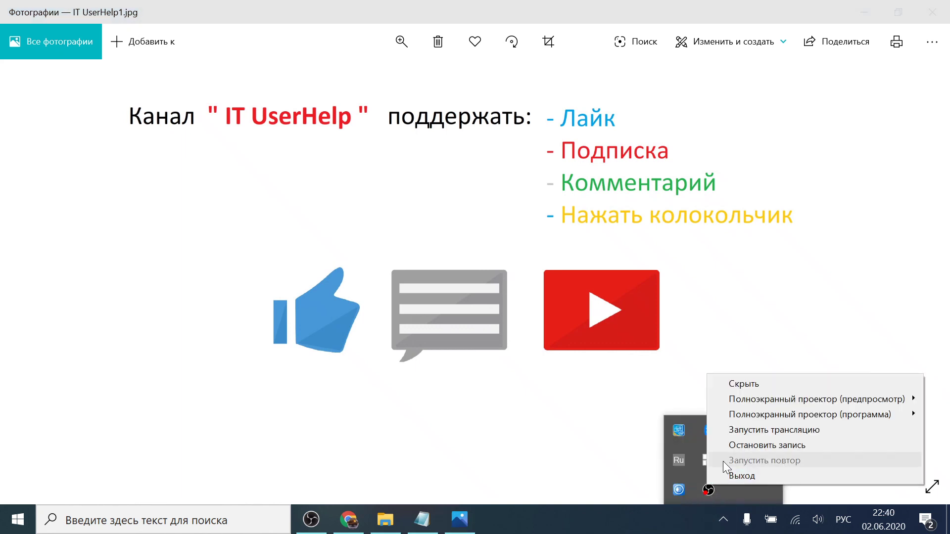